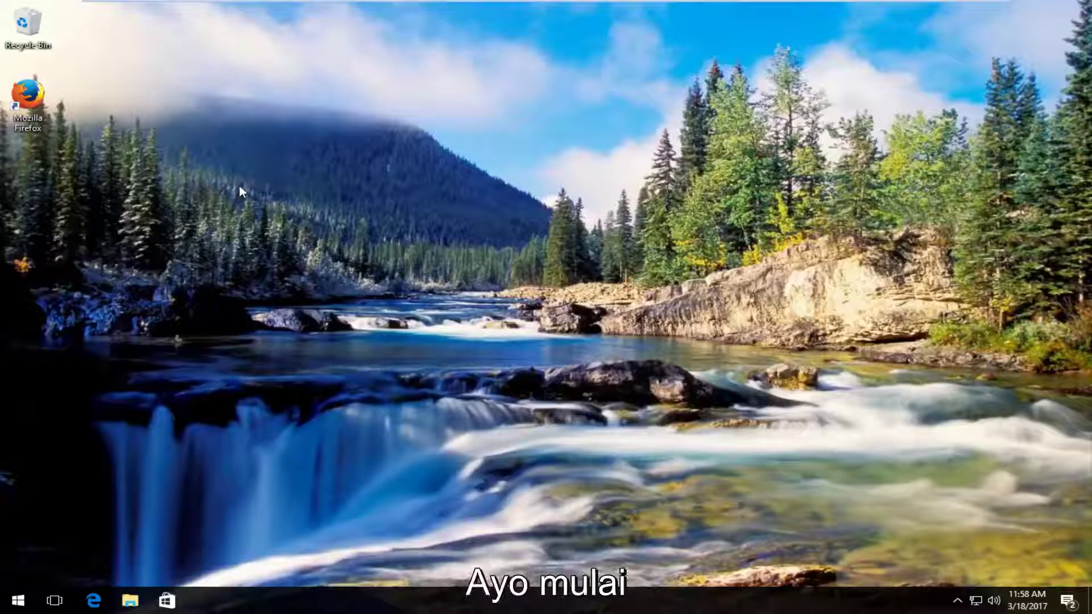
- Search the Start menu for 'system'
{"action": "left_click", "coordinate": [8, 596]}
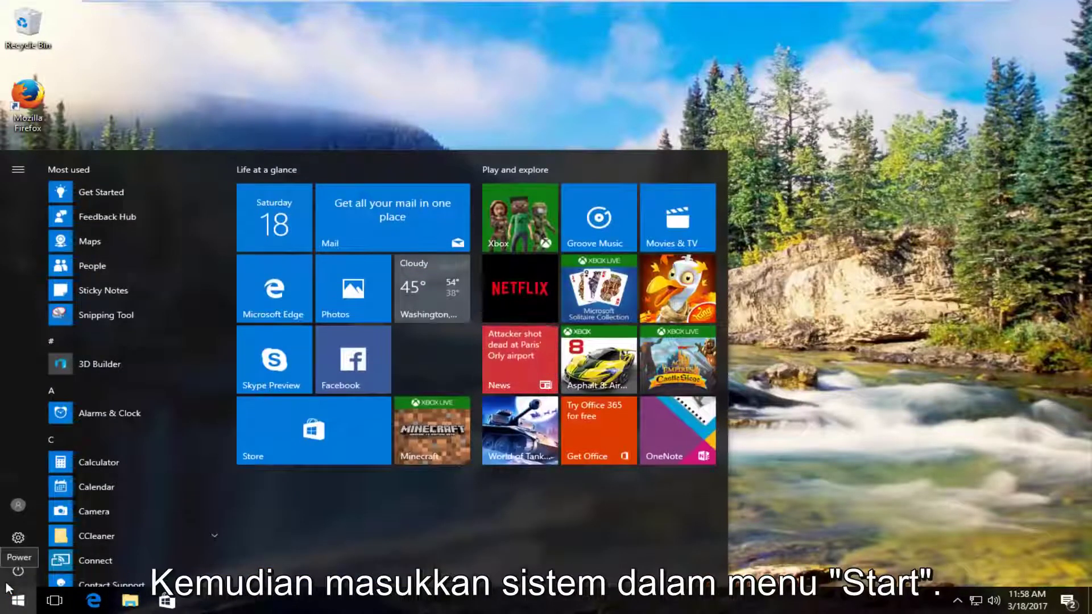
{"action": "type", "text": "system"}
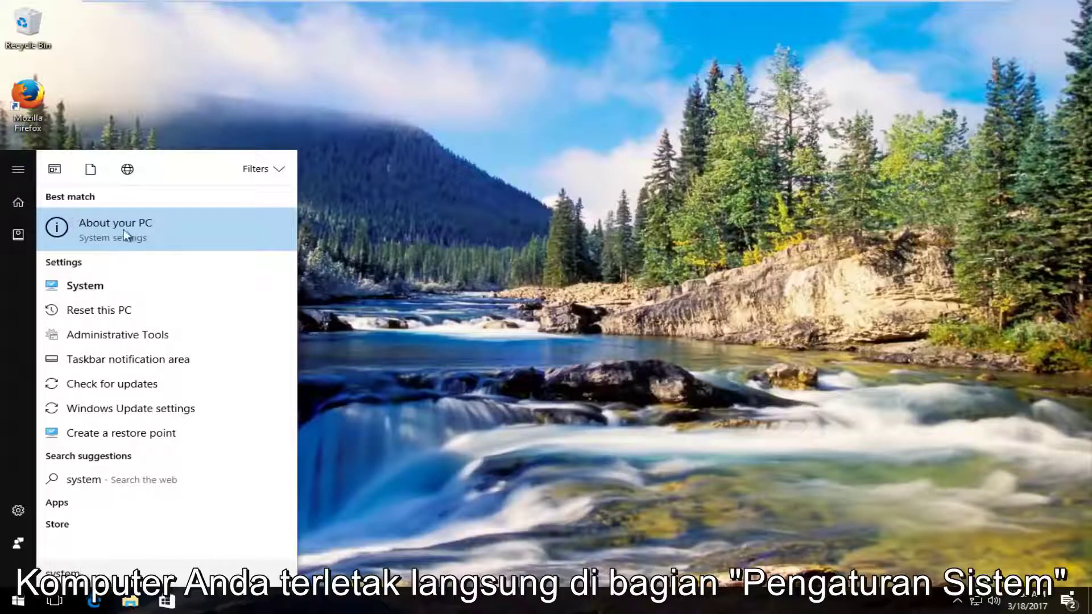
- Open the About your PC page and follow its System info link to the Control Panel System window
{"action": "left_click", "coordinate": [61, 227]}
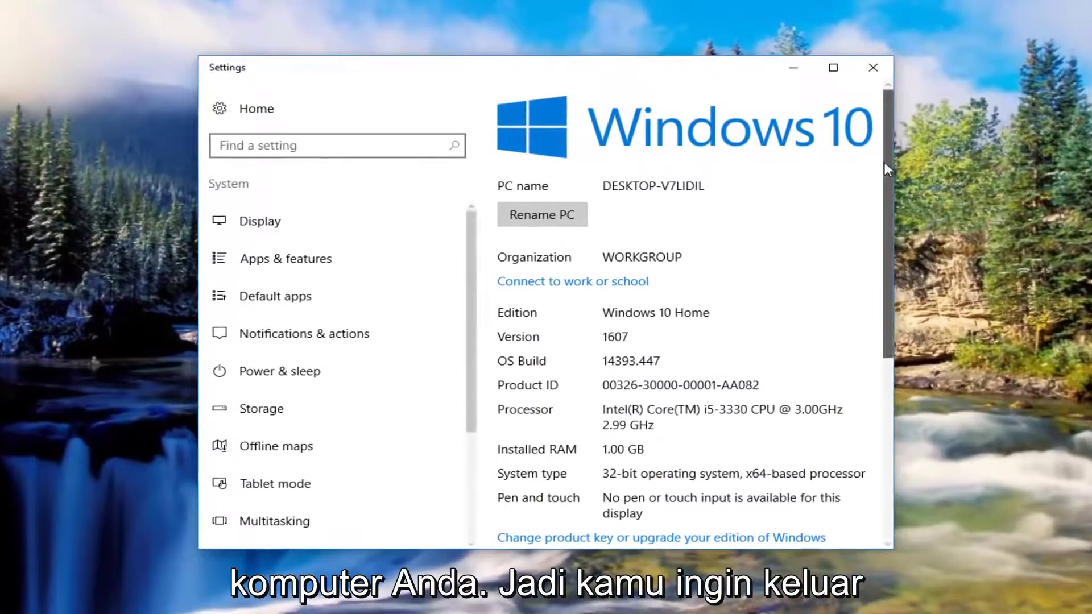
{"action": "left_click_drag", "start_coordinate": [885, 168], "coordinate": [870, 358]}
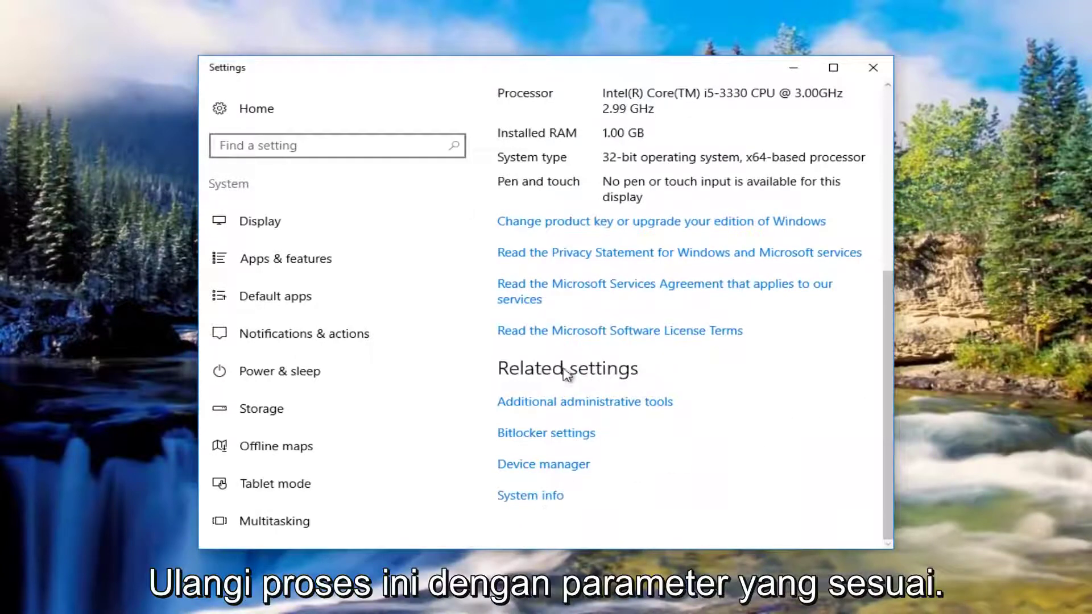
{"action": "left_click_drag", "start_coordinate": [885, 343], "coordinate": [903, 364]}
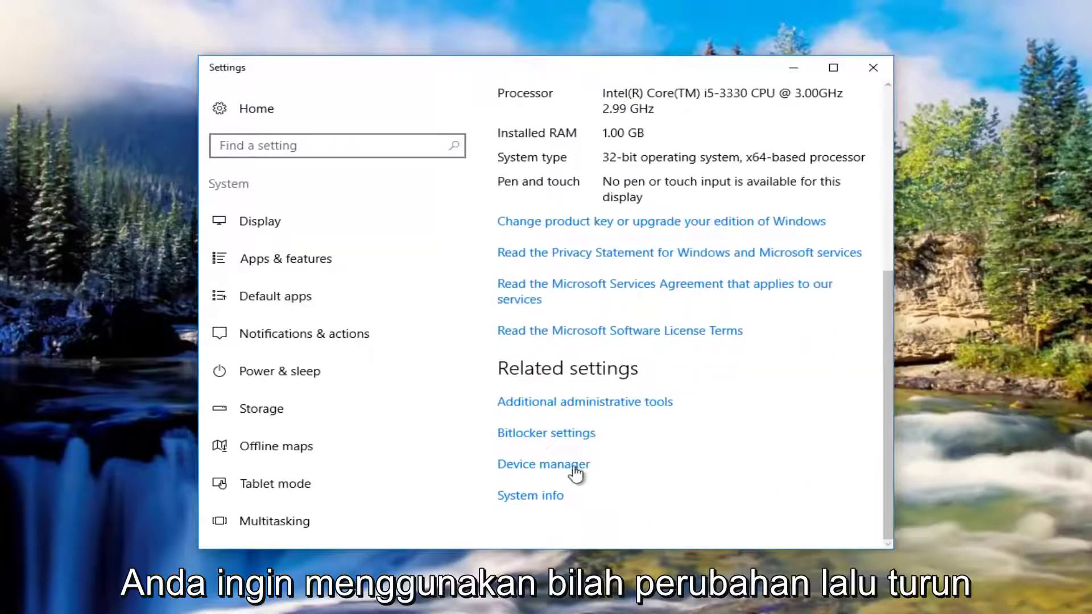
{"action": "left_click", "coordinate": [544, 502]}
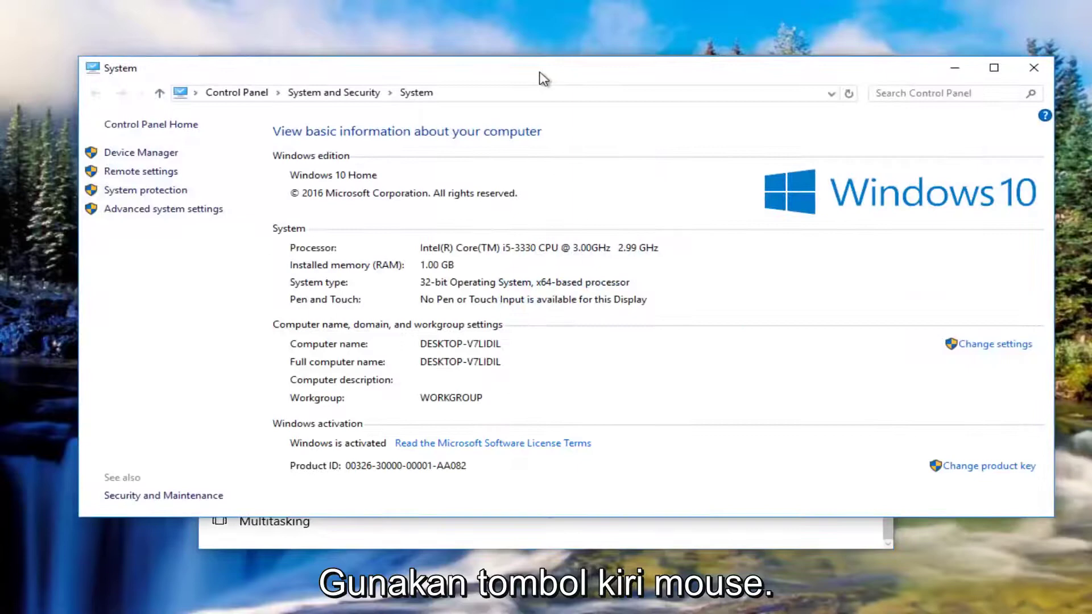
- Minimize Settings and open Advanced system settings from the System window's left pane
{"action": "left_click_drag", "start_coordinate": [543, 79], "coordinate": [571, 73]}
{"action": "left_click", "coordinate": [786, 69]}
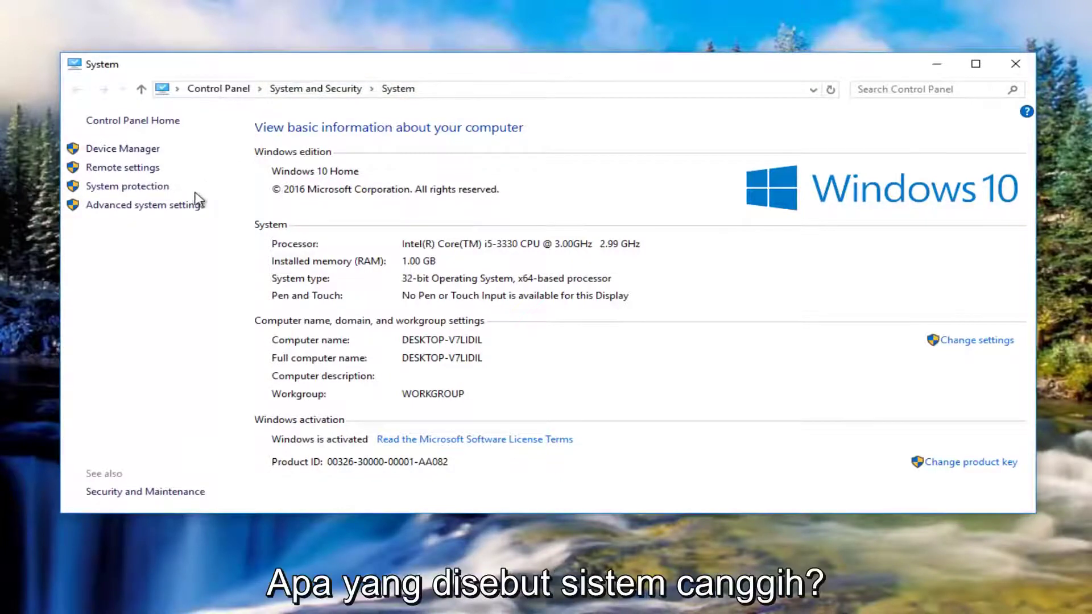
{"action": "left_click", "coordinate": [136, 208]}
{"action": "left_click_drag", "start_coordinate": [179, 155], "coordinate": [413, 114]}
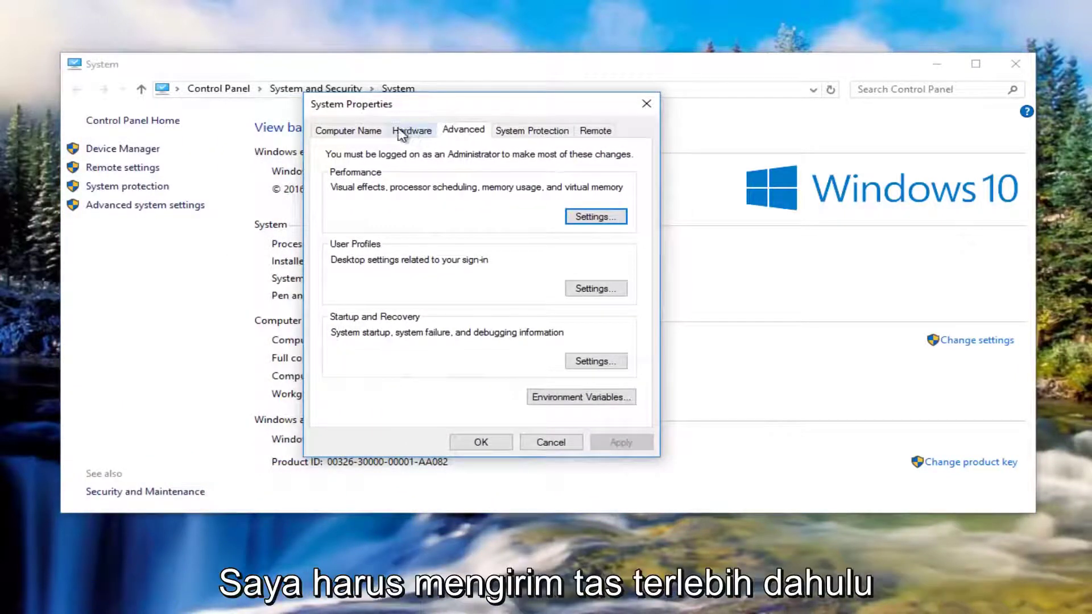
- Set the Hardware tab's Device Installation Settings to No, then close System Properties
{"action": "left_click", "coordinate": [423, 133]}
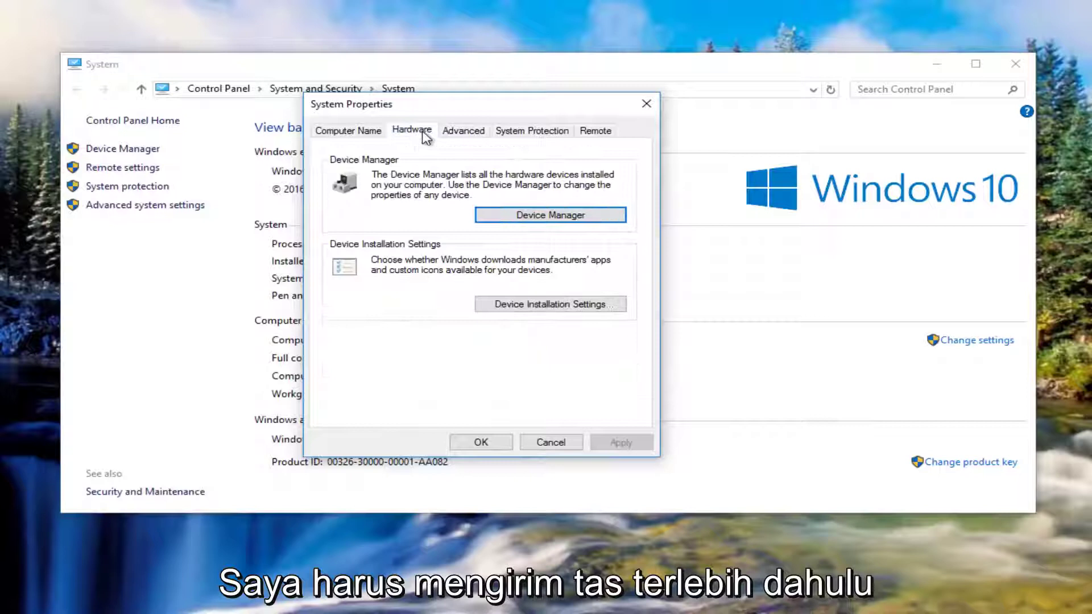
{"action": "left_click", "coordinate": [531, 307]}
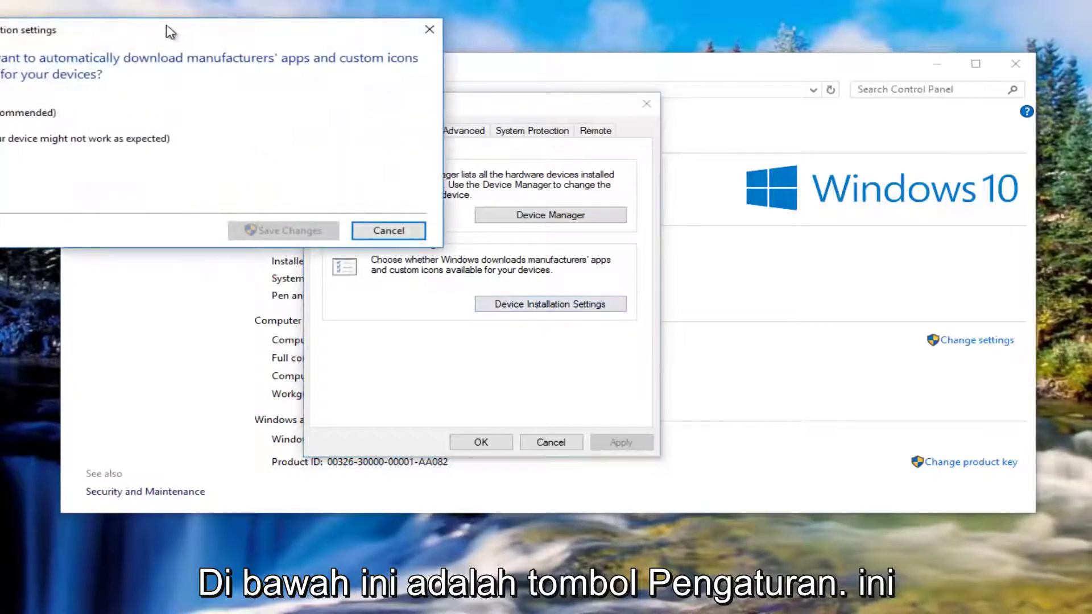
{"action": "left_click_drag", "start_coordinate": [166, 32], "coordinate": [461, 121]}
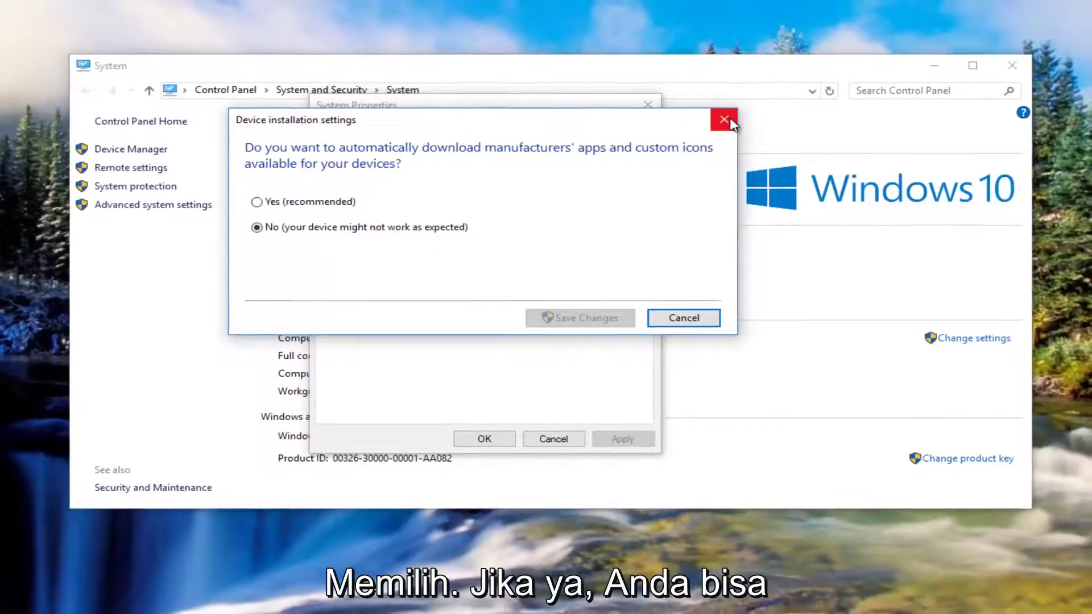
{"action": "left_click", "coordinate": [723, 118]}
{"action": "left_click", "coordinate": [654, 110]}
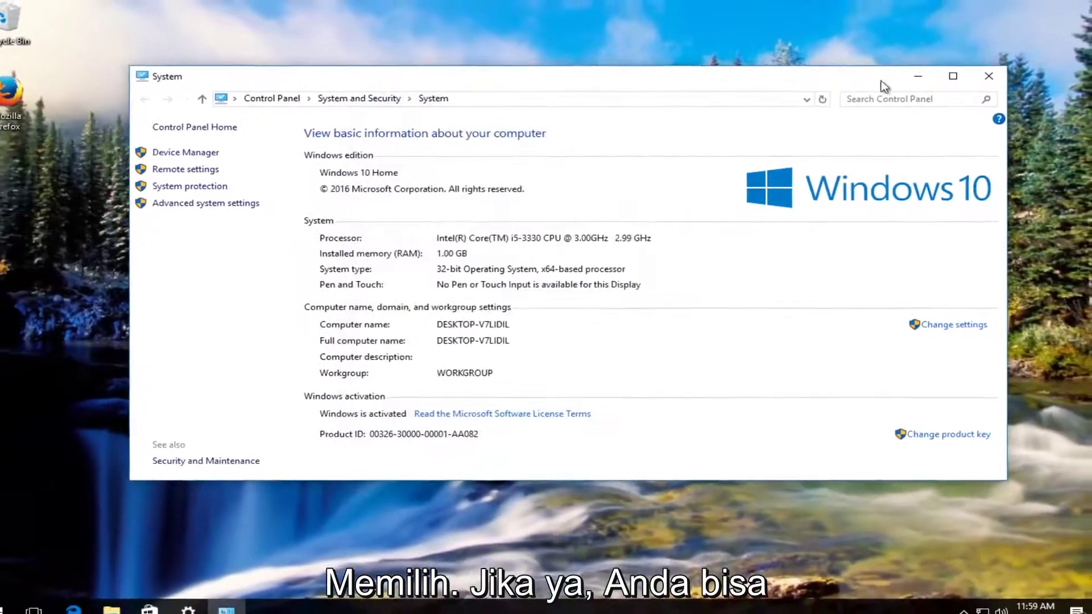
- Close the System and Settings windows and search the Start menu for 'device manager'
{"action": "left_click", "coordinate": [993, 74]}
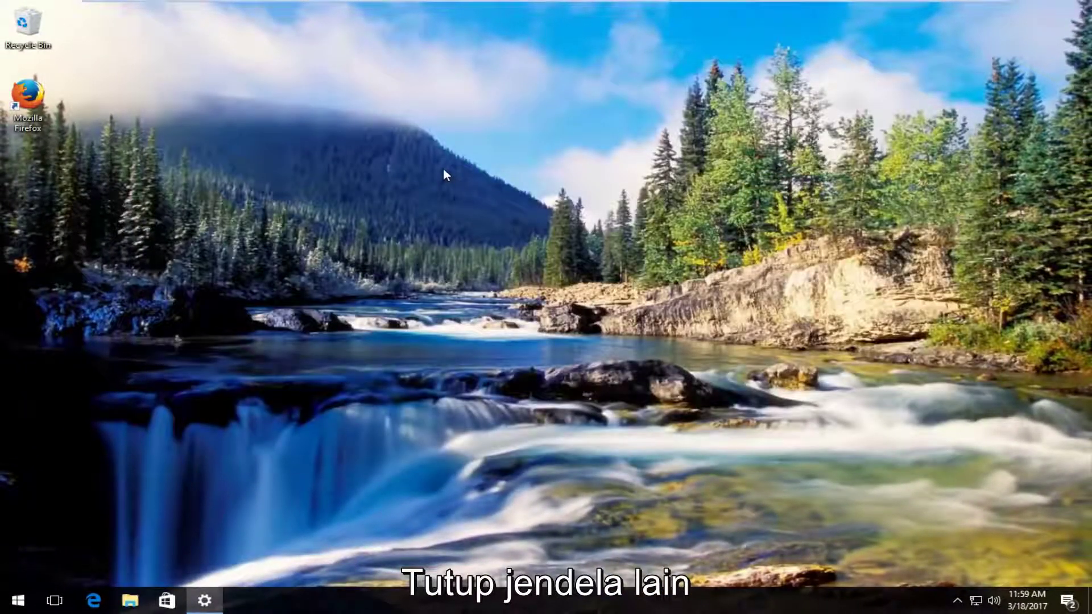
{"action": "right_click", "coordinate": [205, 600]}
{"action": "left_click", "coordinate": [196, 564]}
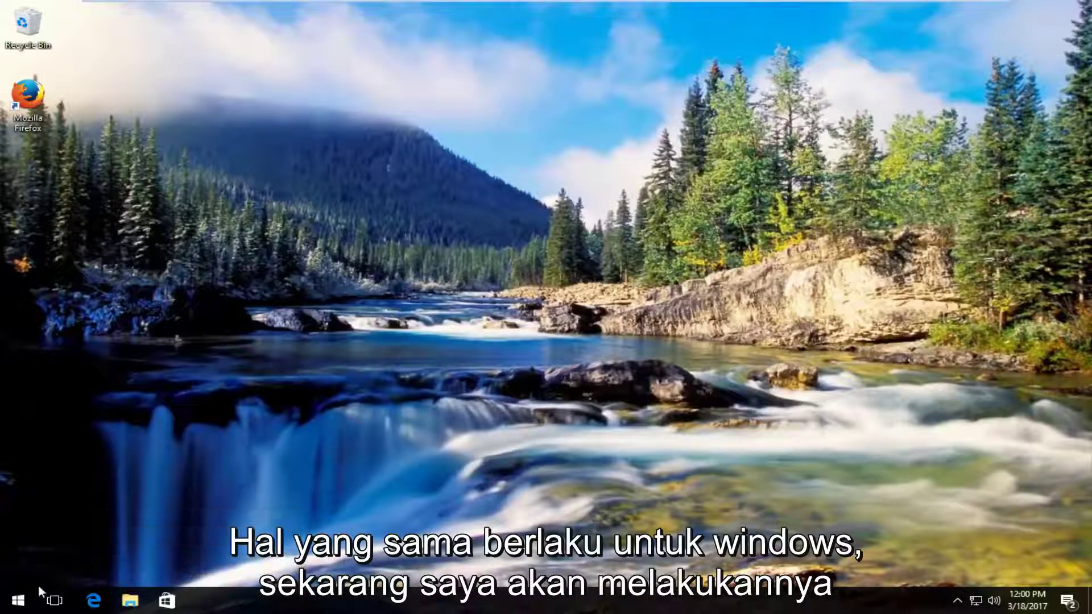
{"action": "left_click", "coordinate": [17, 602]}
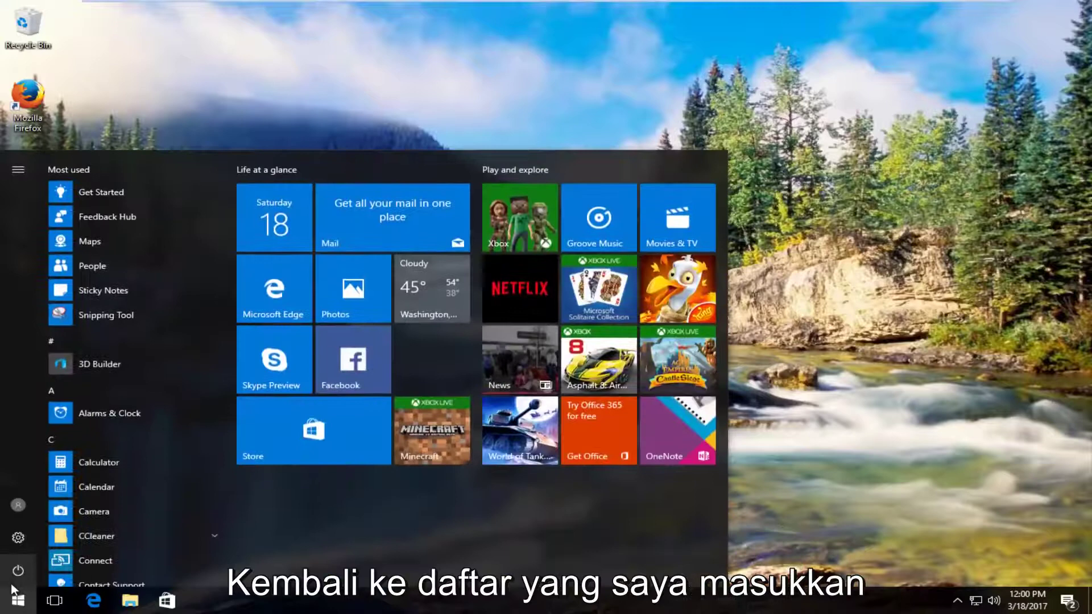
{"action": "type", "text": "device manager"}
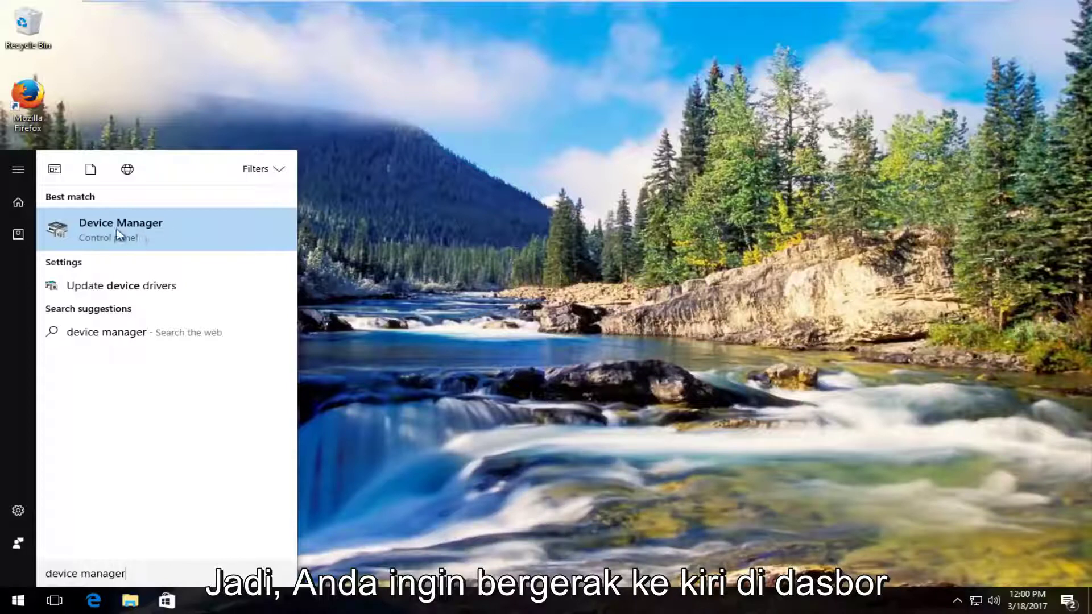
- Launch Device Manager, expand Sound, video and game controllers, and select High Definition Audio Device
{"action": "left_click", "coordinate": [86, 226]}
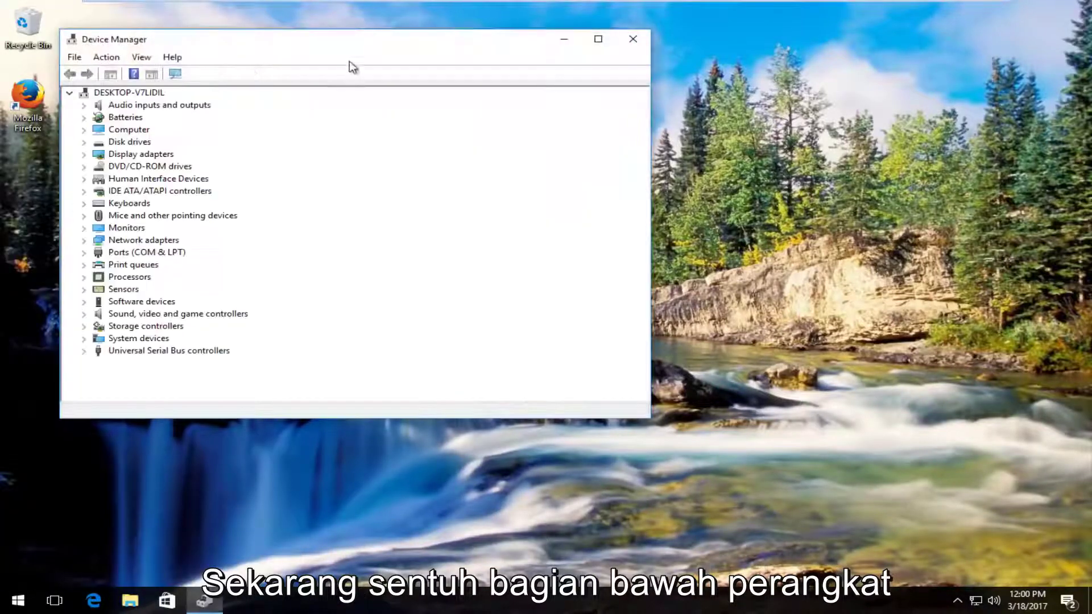
{"action": "left_click_drag", "start_coordinate": [463, 50], "coordinate": [556, 63]}
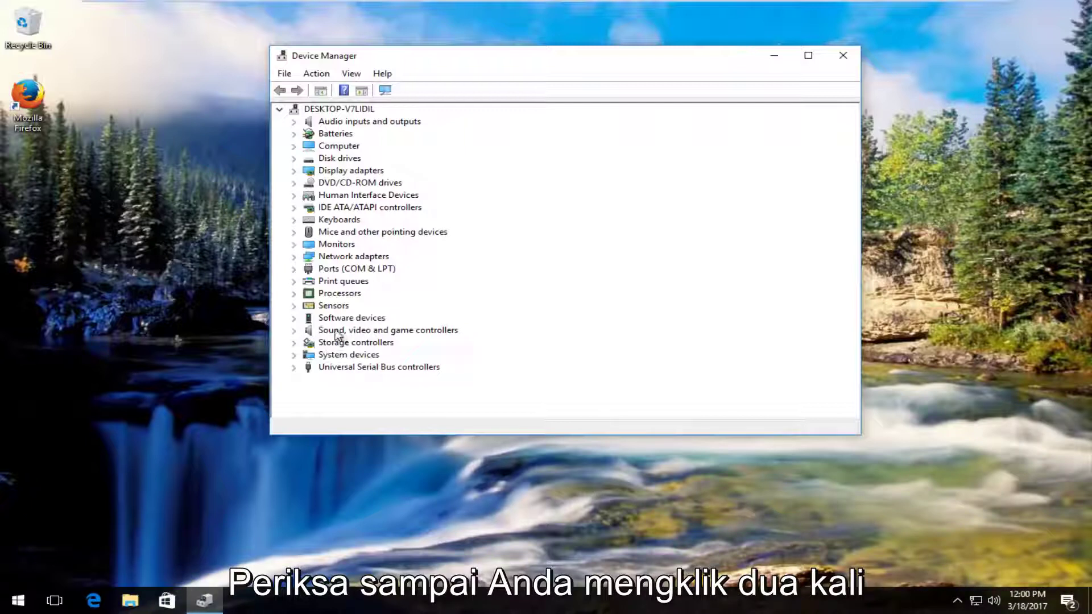
{"action": "left_click", "coordinate": [293, 331]}
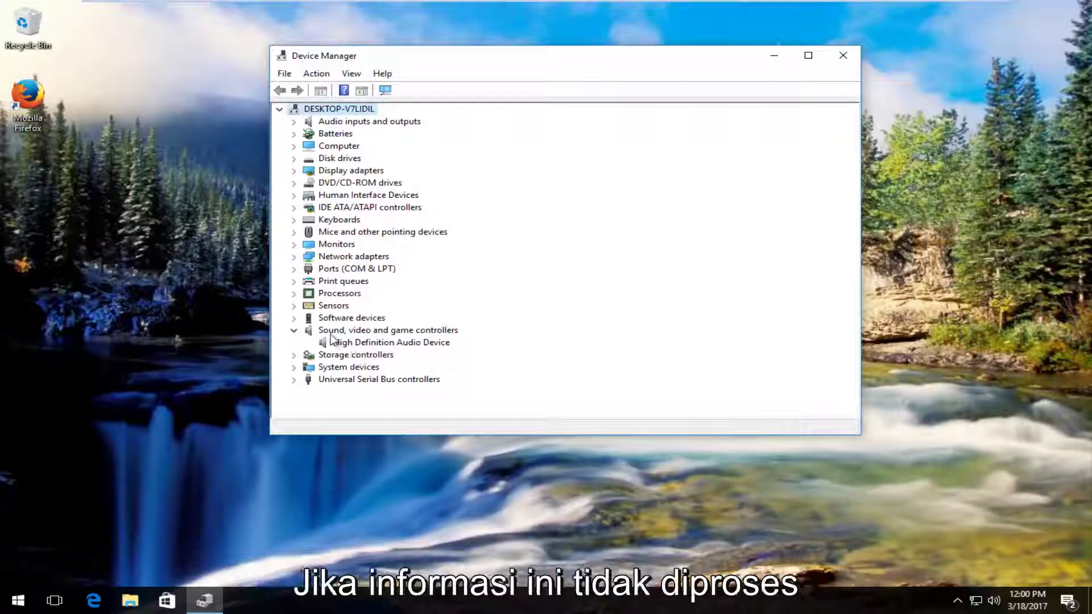
{"action": "left_click", "coordinate": [340, 343]}
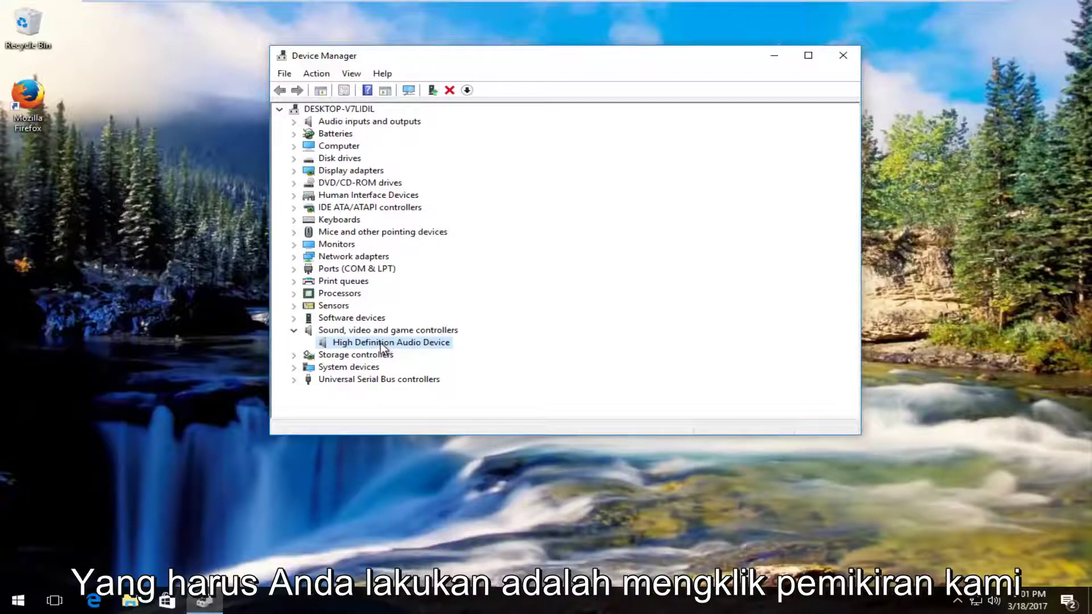
- Automatically search for an updated High Definition Audio Device driver, confirming the best one is installed
{"action": "right_click", "coordinate": [380, 344]}
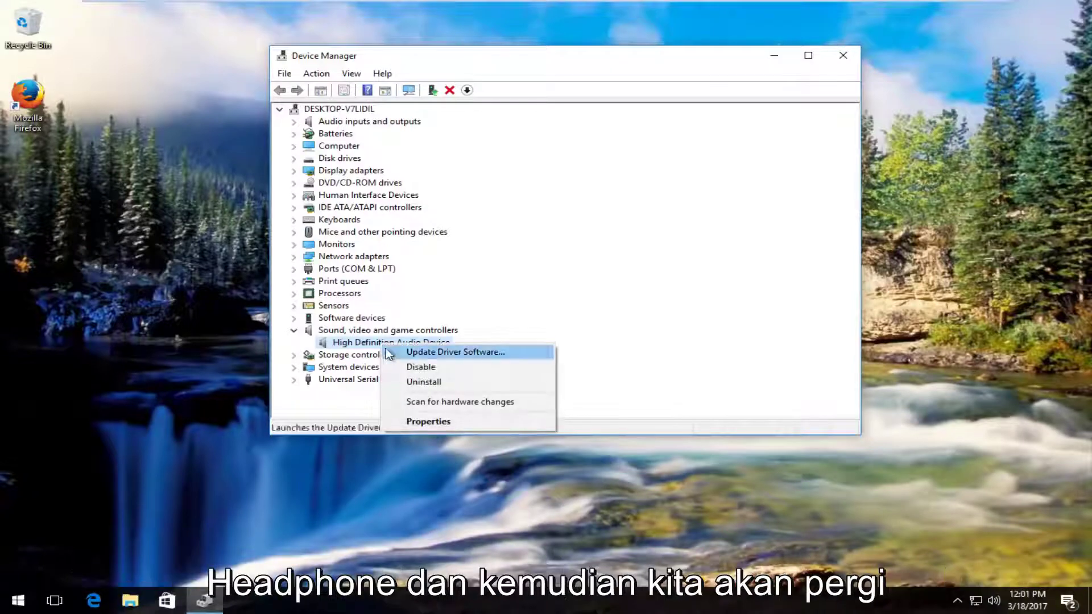
{"action": "left_click", "coordinate": [450, 353]}
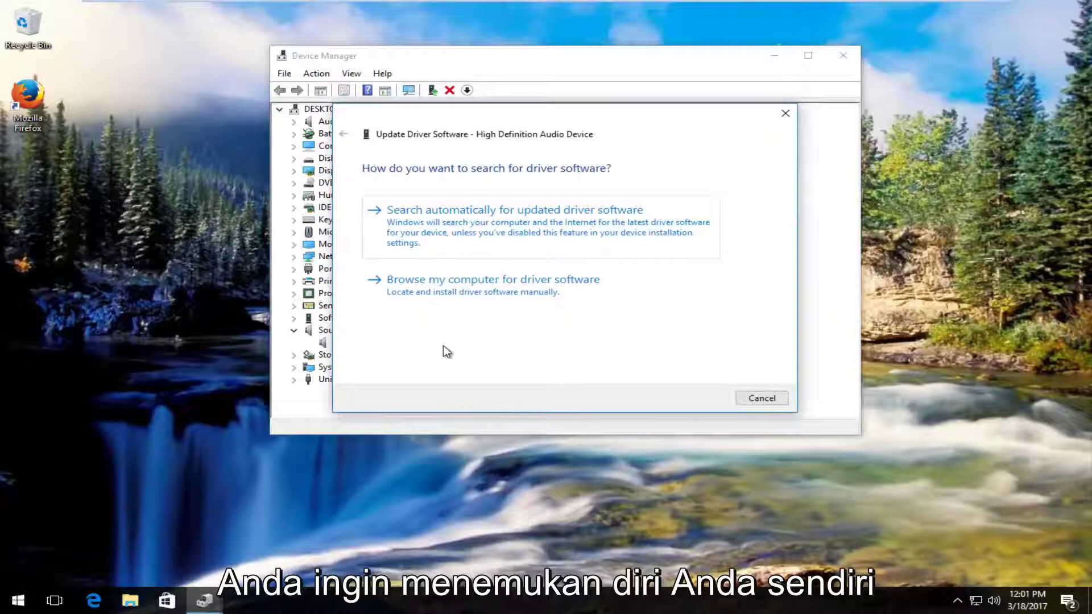
{"action": "left_click", "coordinate": [524, 232]}
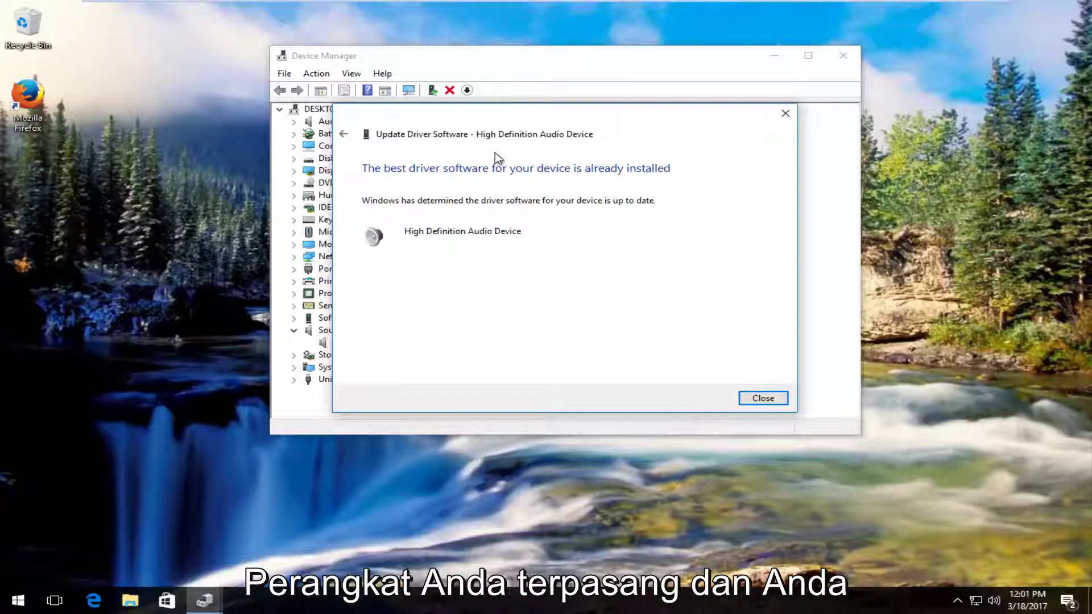
{"action": "left_click", "coordinate": [763, 399]}
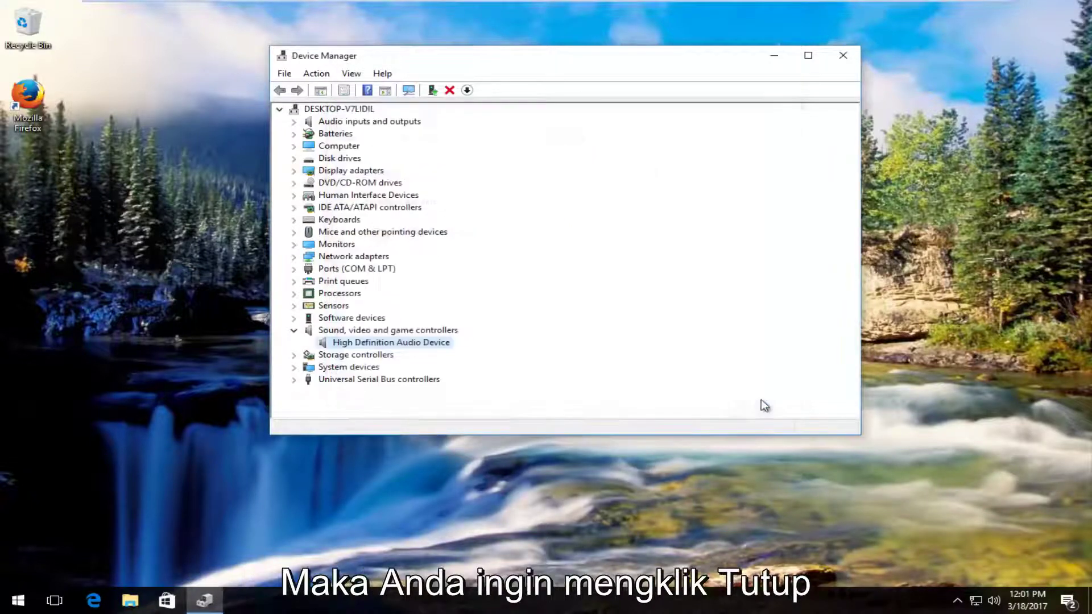
{"action": "right_click", "coordinate": [340, 343]}
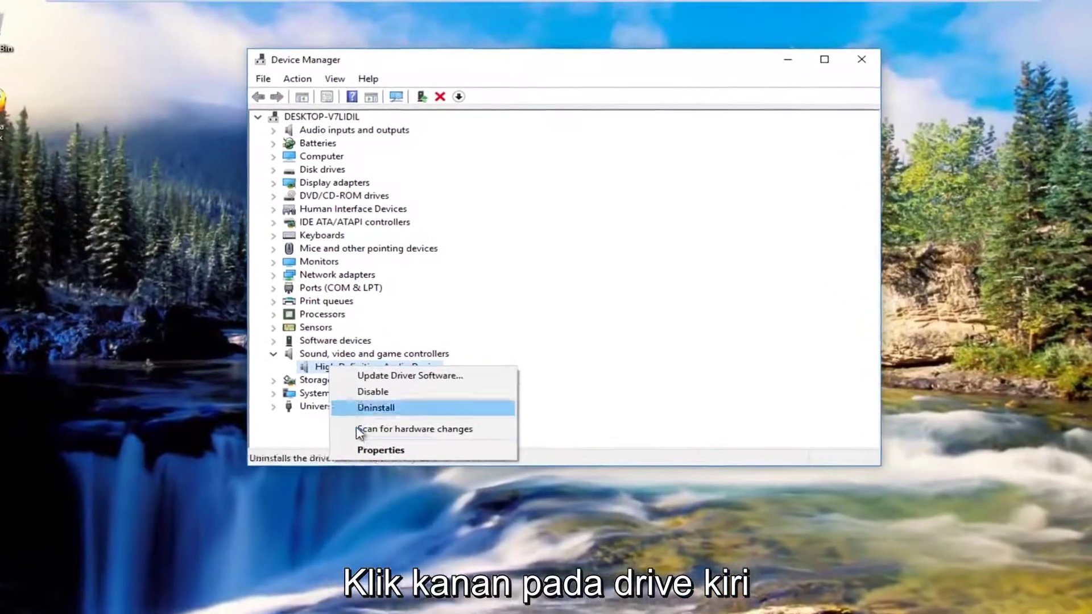
{"action": "left_click", "coordinate": [425, 375]}
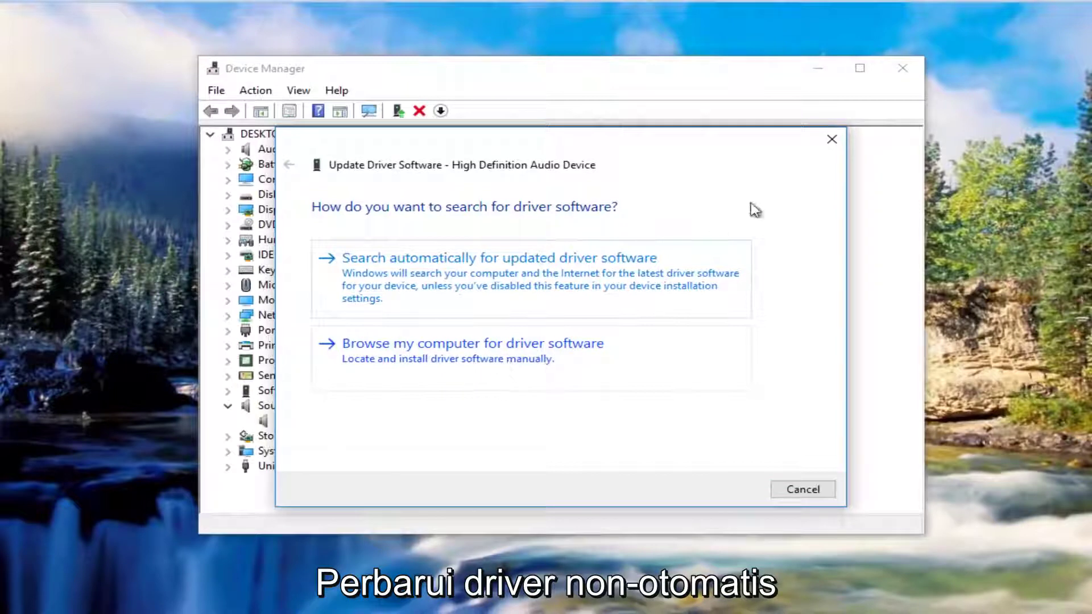
{"action": "left_click", "coordinate": [831, 139]}
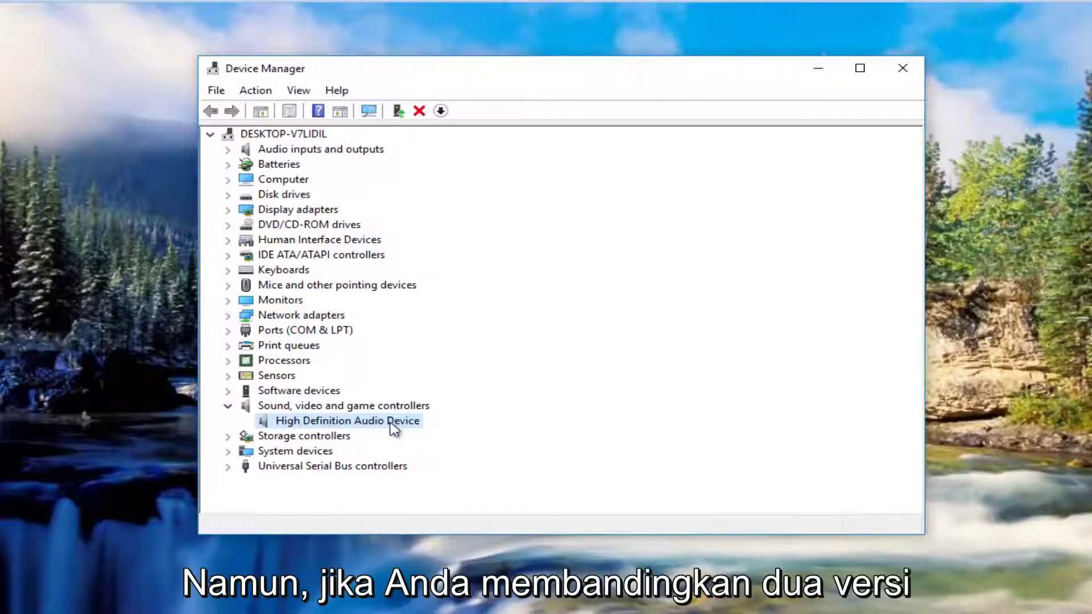
- View the High Definition Audio Device's Driver tab: Microsoft, 7/15/2016, version 10.0.14393.0
{"action": "right_click", "coordinate": [360, 424]}
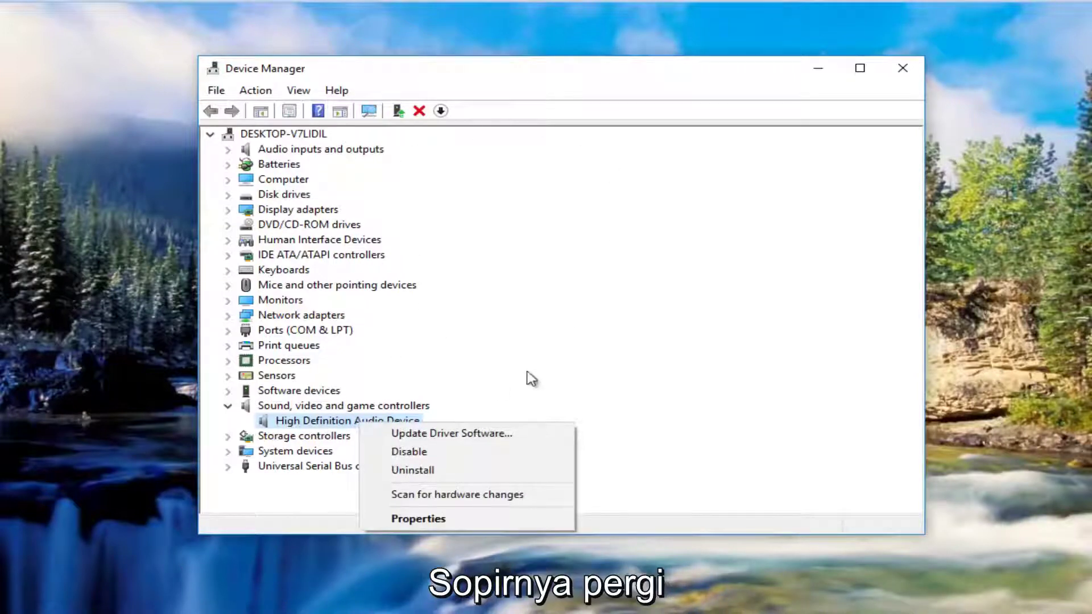
{"action": "left_click", "coordinate": [419, 518]}
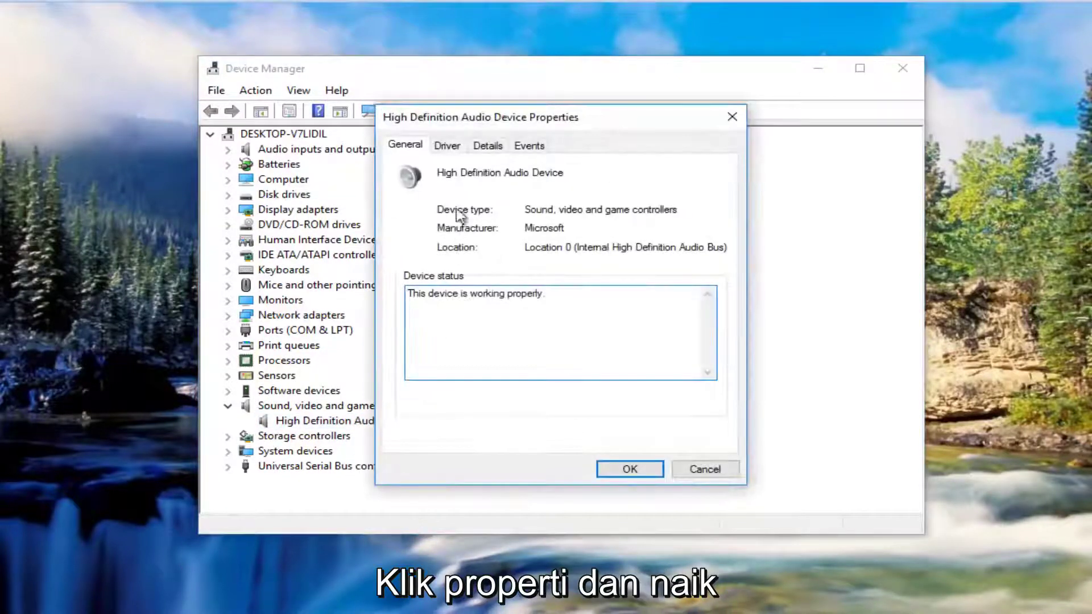
{"action": "left_click", "coordinate": [447, 147]}
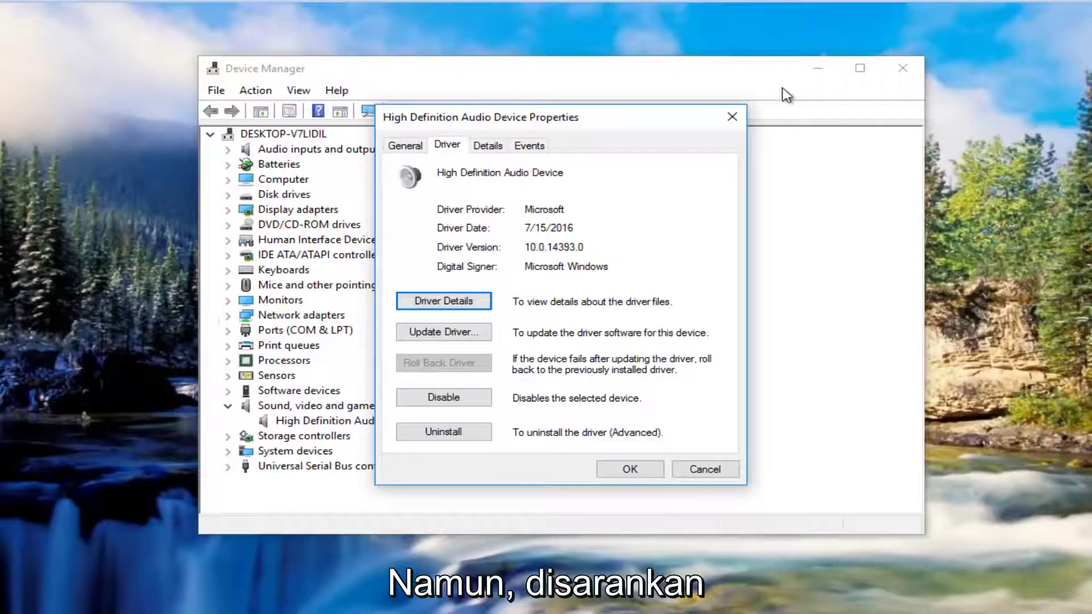
- Close the audio device Properties dialog and Device Manager
{"action": "left_click", "coordinate": [731, 120]}
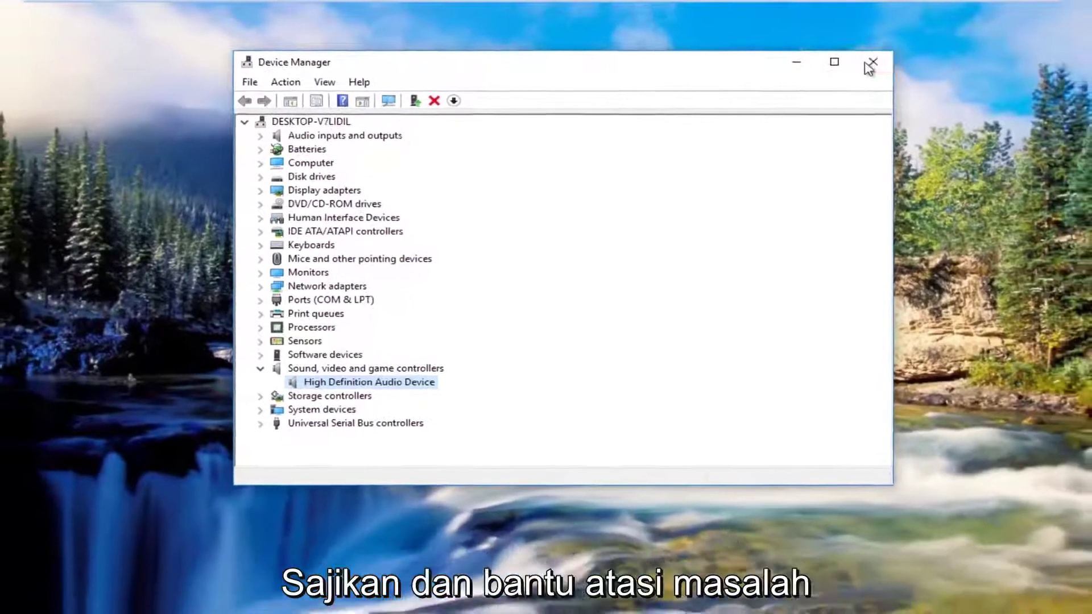
{"action": "left_click", "coordinate": [886, 74]}
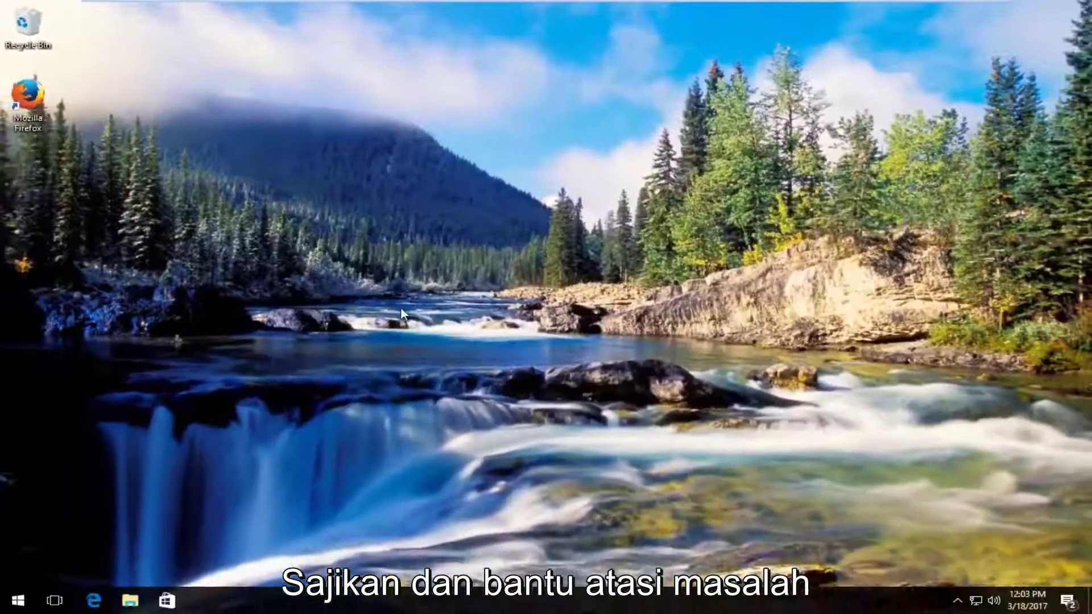